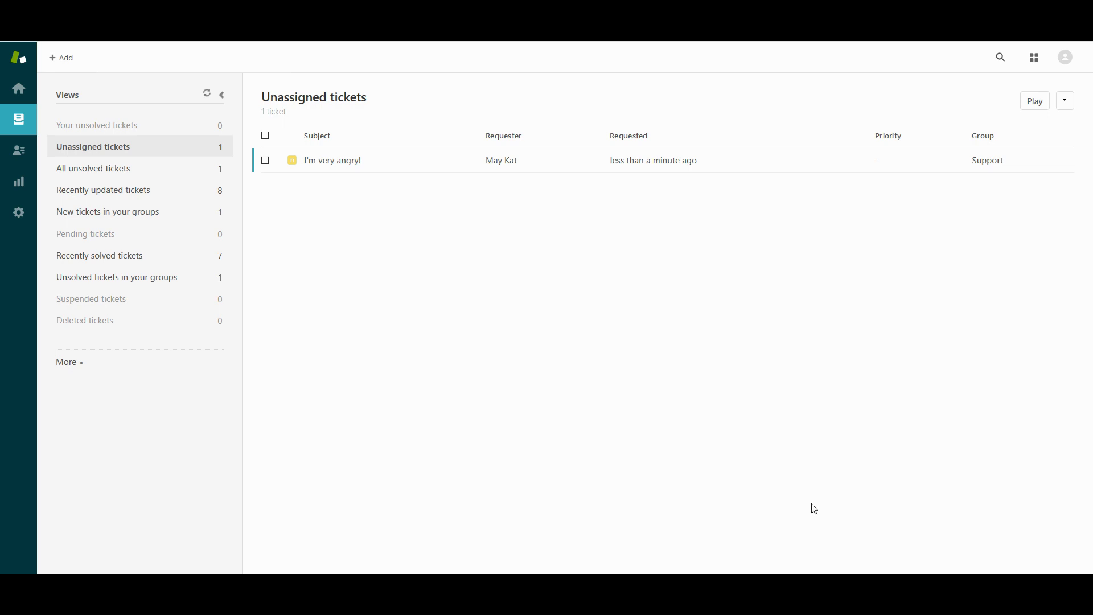
From ticket 'I'm very angry!', call the requester to create ticket #24, then reject the call.
click(463, 160)
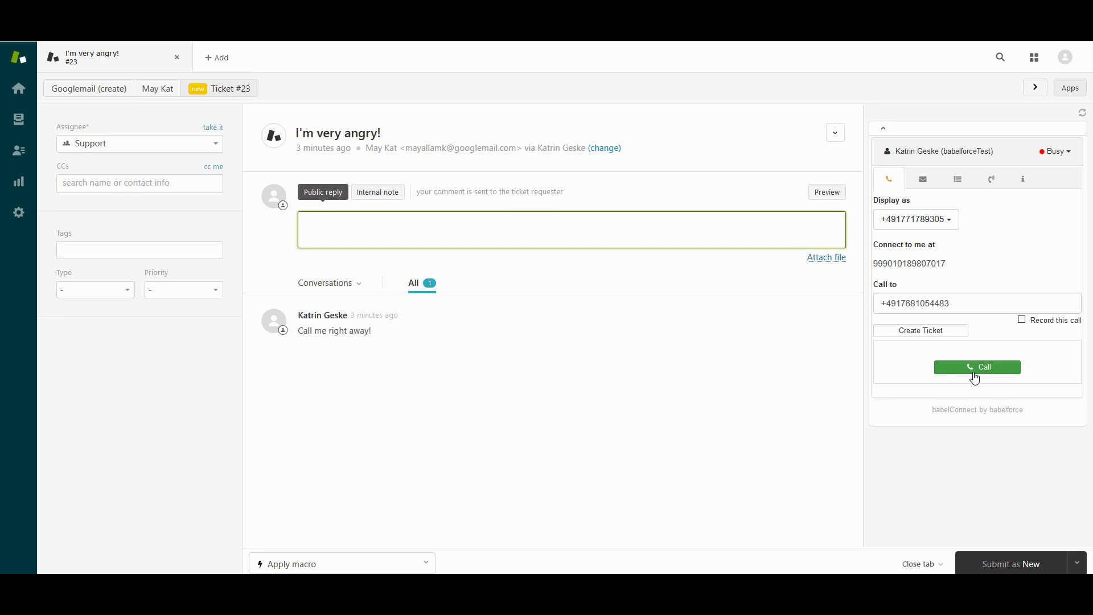
click(975, 370)
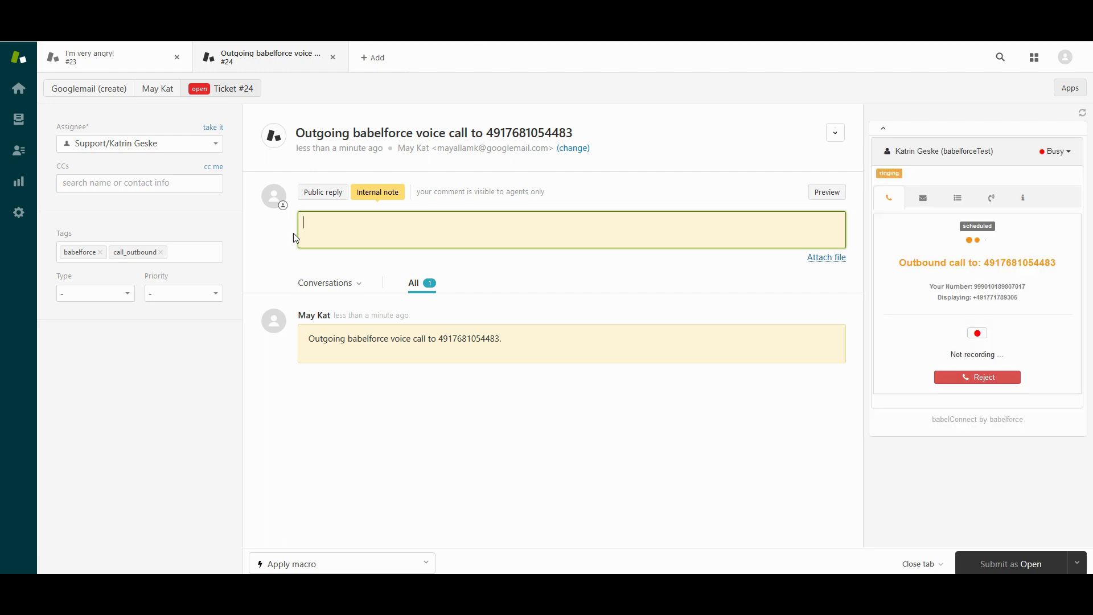
click(997, 381)
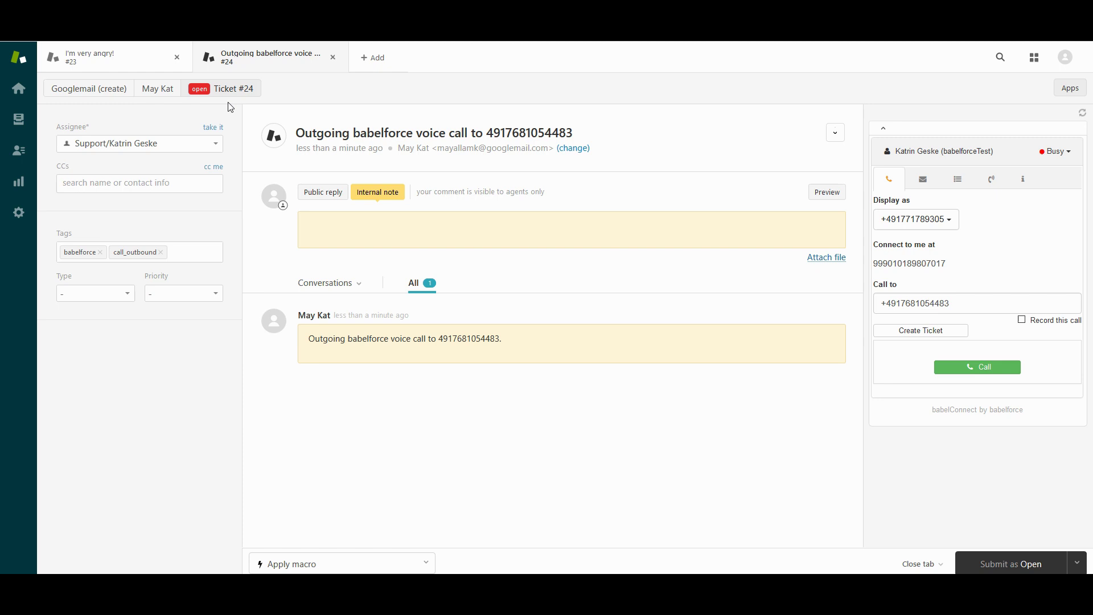
On ticket #23, set babelConnect ticket mode to Append to Ticket and call the requester.
click(152, 64)
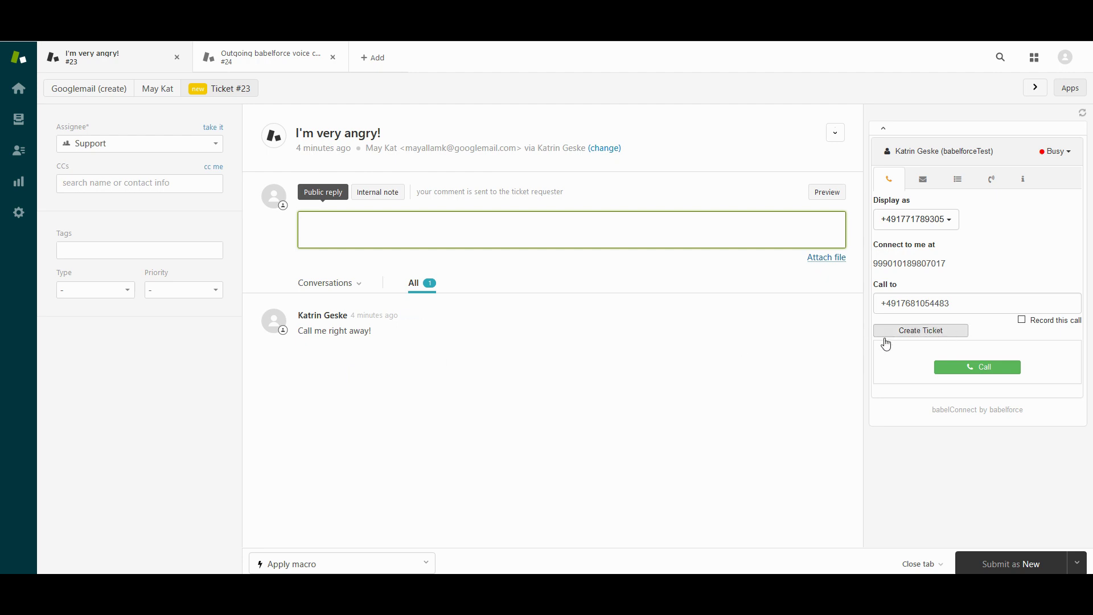
click(954, 333)
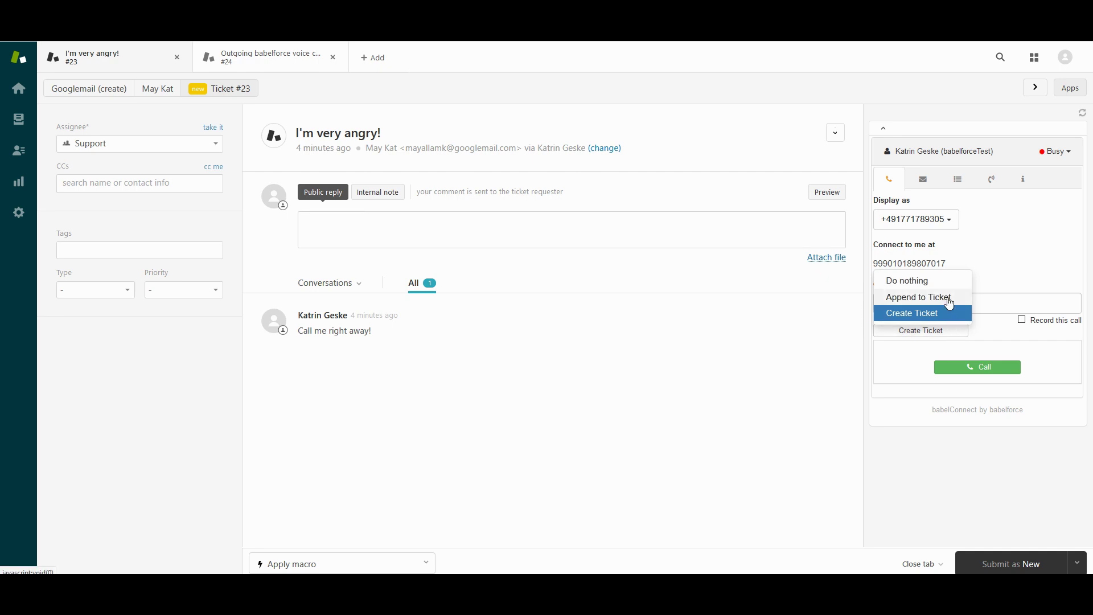
click(945, 298)
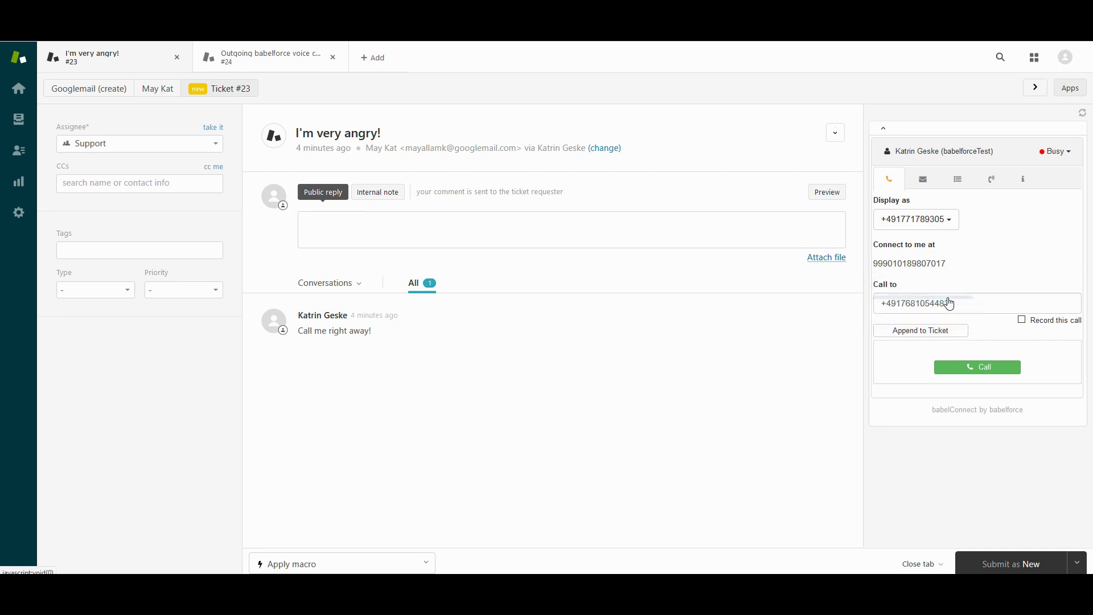
click(987, 375)
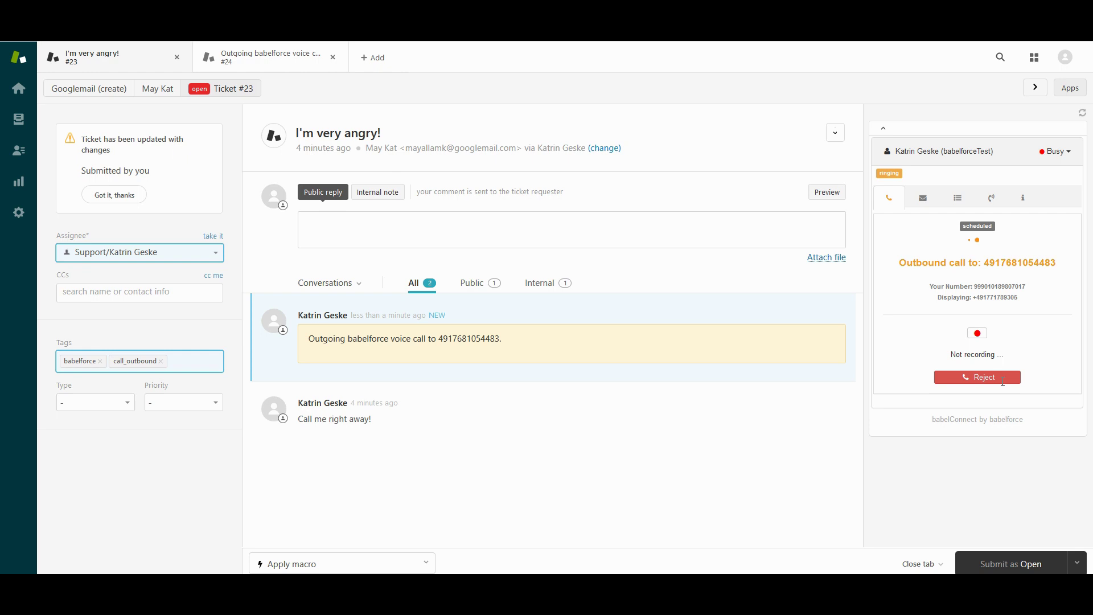
End the call and filter the Triggers list by 'outbound', leaving three outbound triggers.
click(1003, 380)
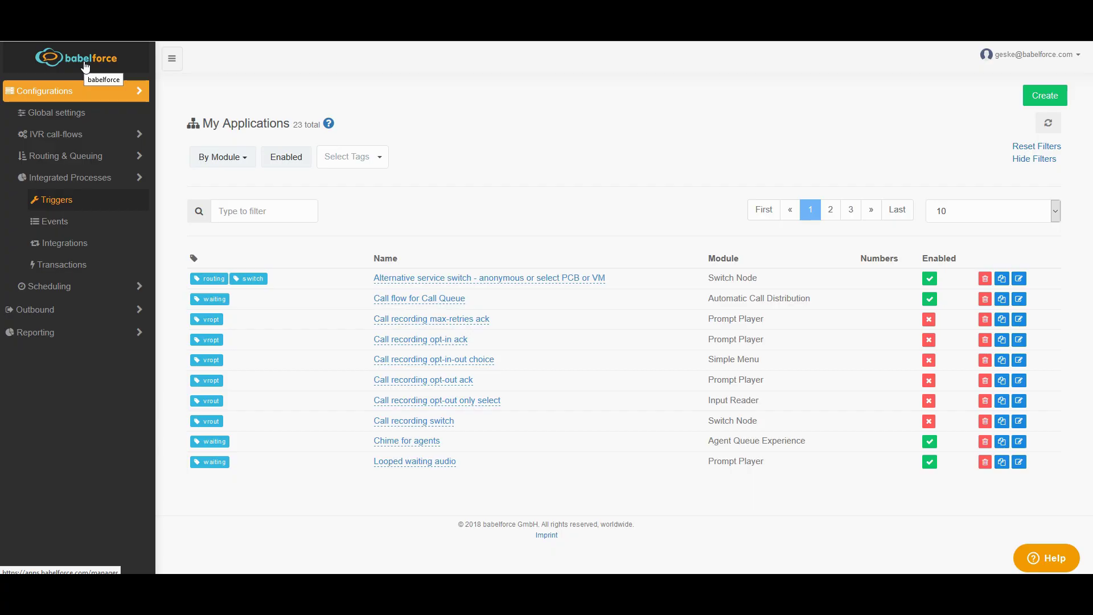
click(49, 231)
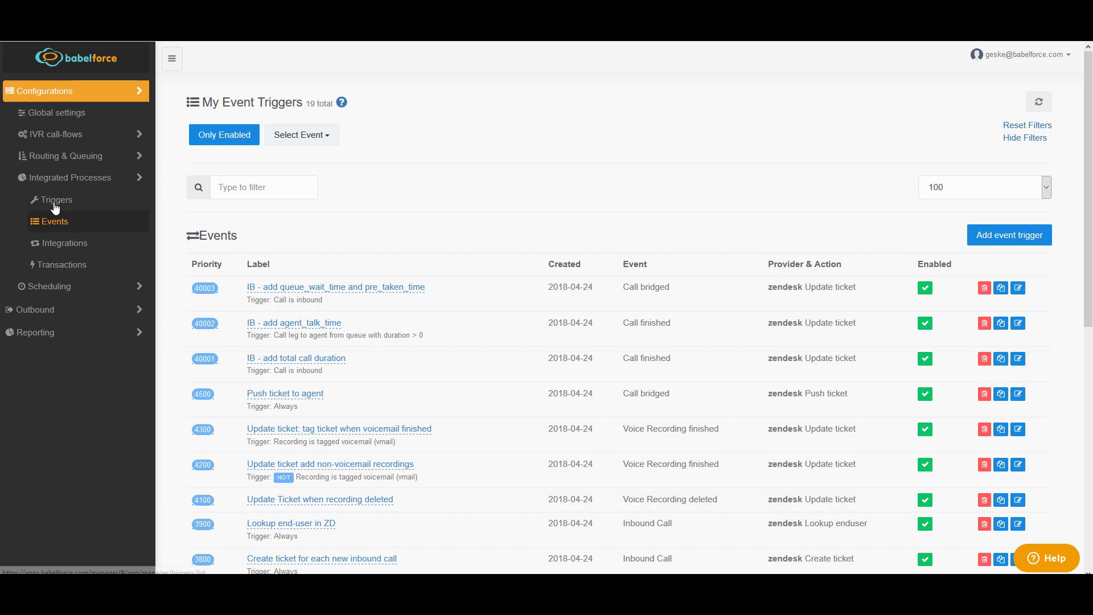
click(55, 201)
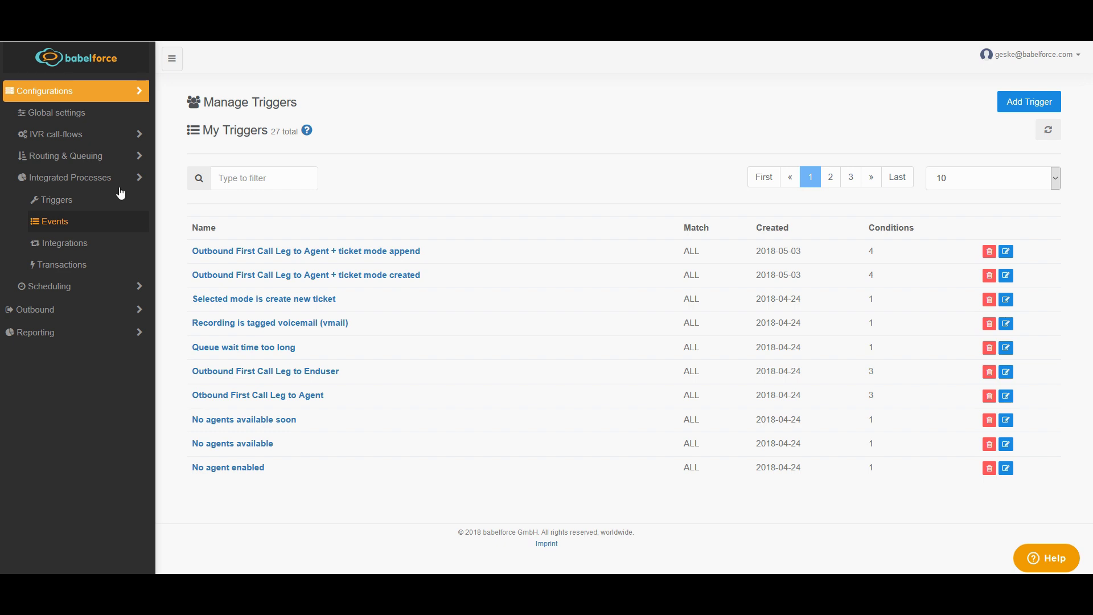
click(235, 174)
text(outbound)
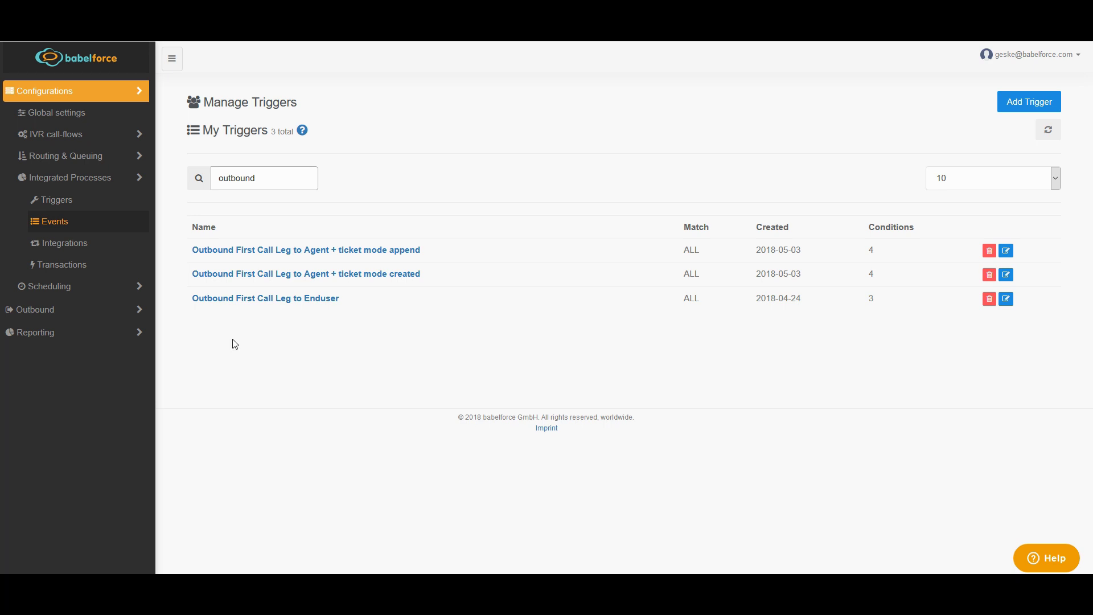
click(312, 300)
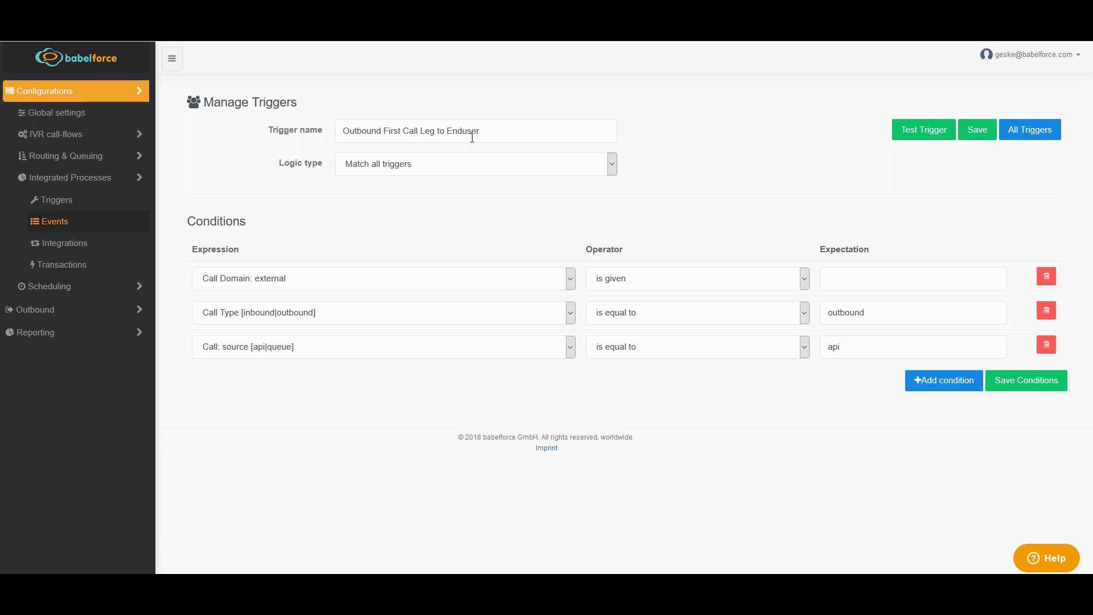
drag(483, 133, 319, 134)
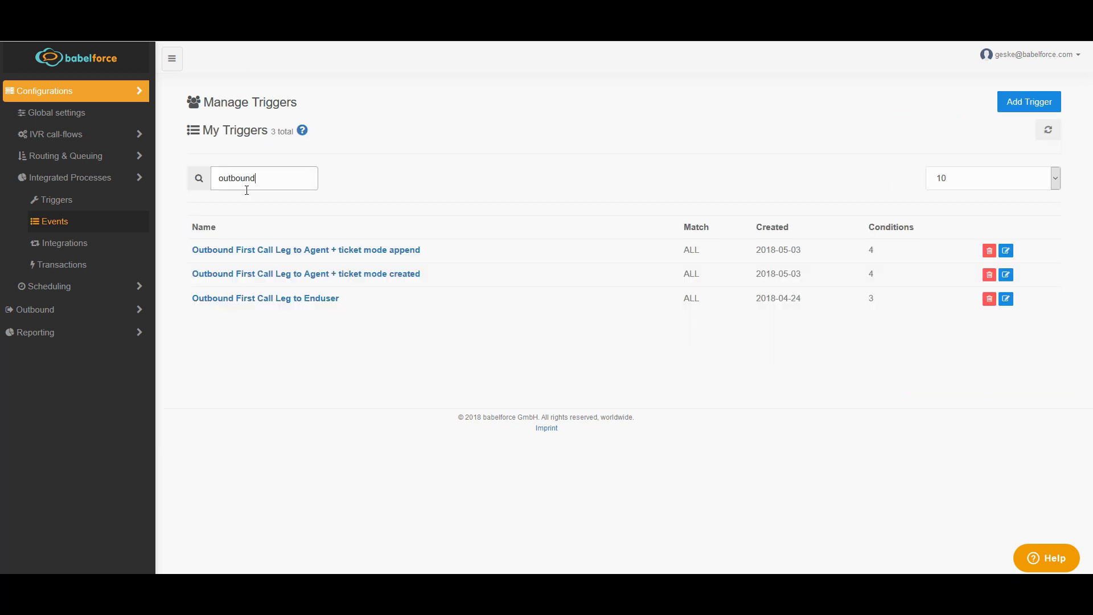
Inspect the new-trigger Logic type choices, then view the ticket mode created and append triggers.
click(1020, 105)
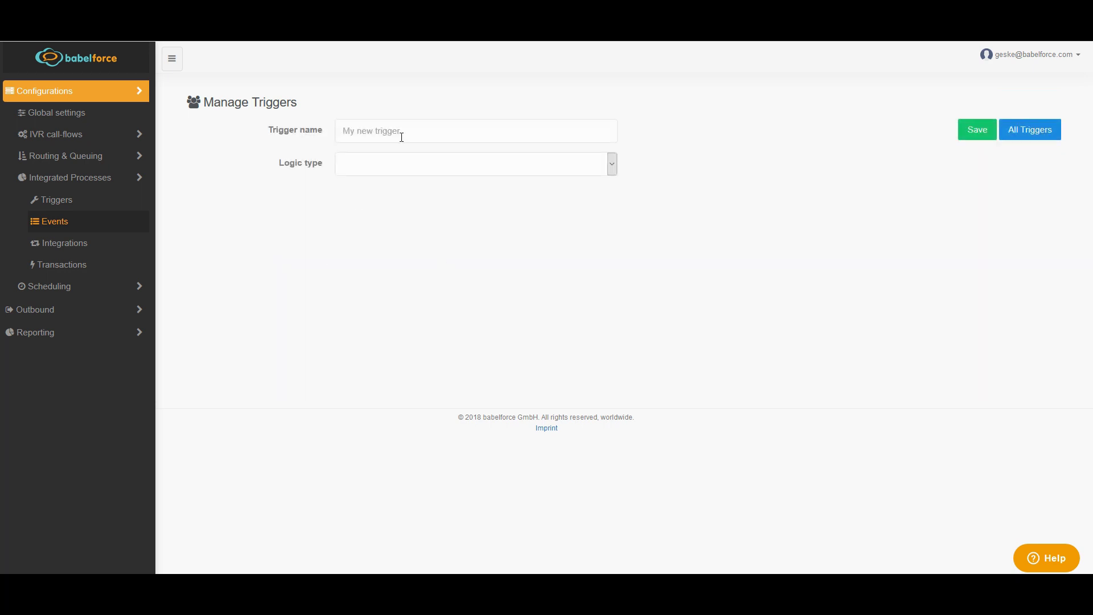
click(401, 134)
click(554, 168)
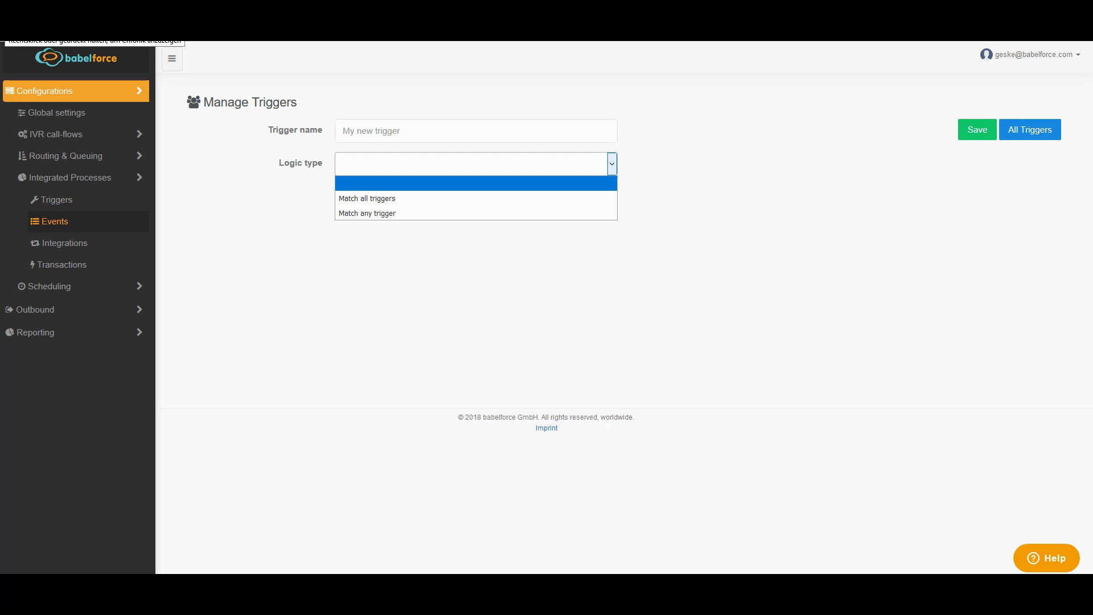
click(11, 29)
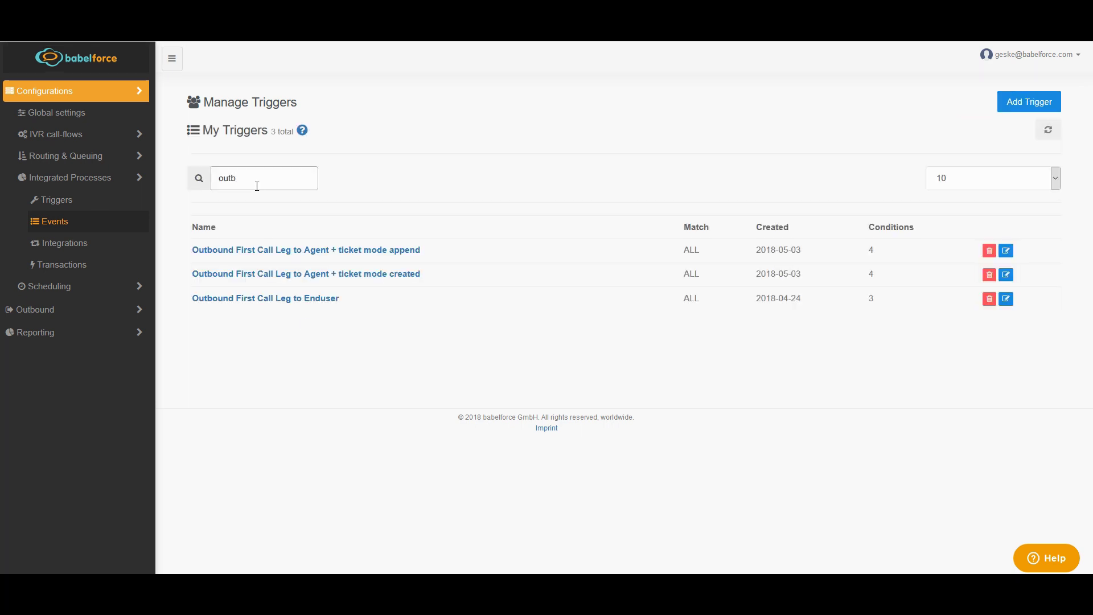
click(390, 280)
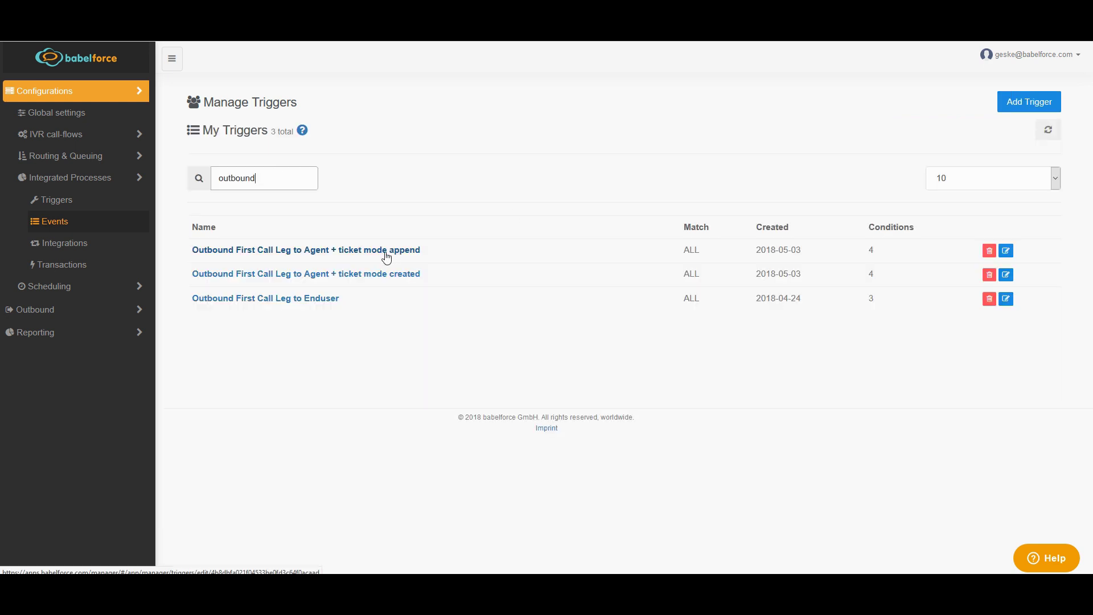
click(387, 251)
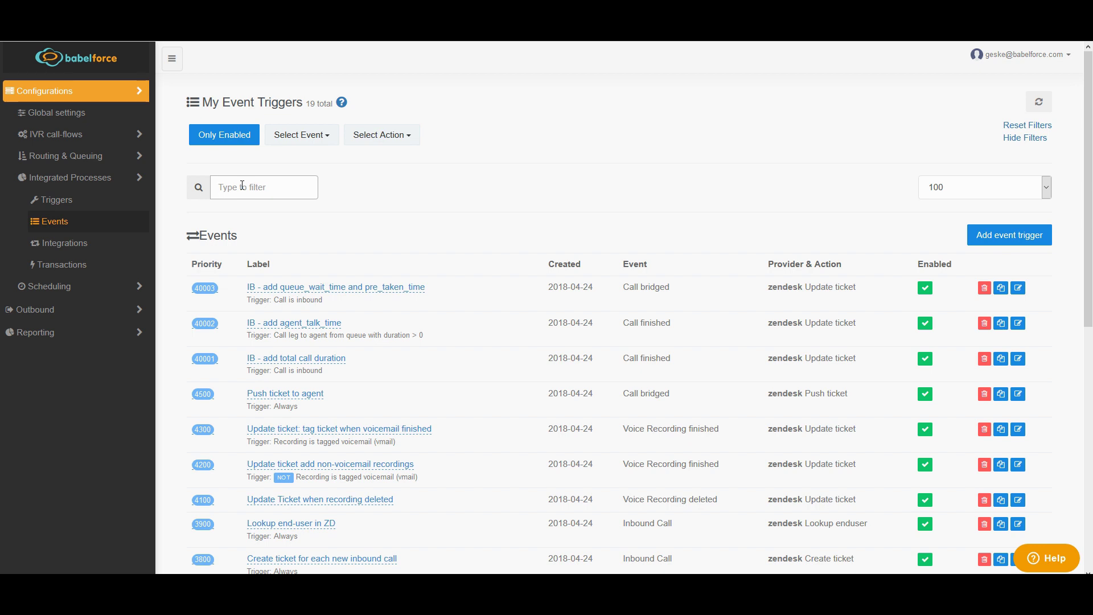
Filter My Event Triggers by 'ob' to list the Zendesk lookup, create and update triggers.
text(ob)
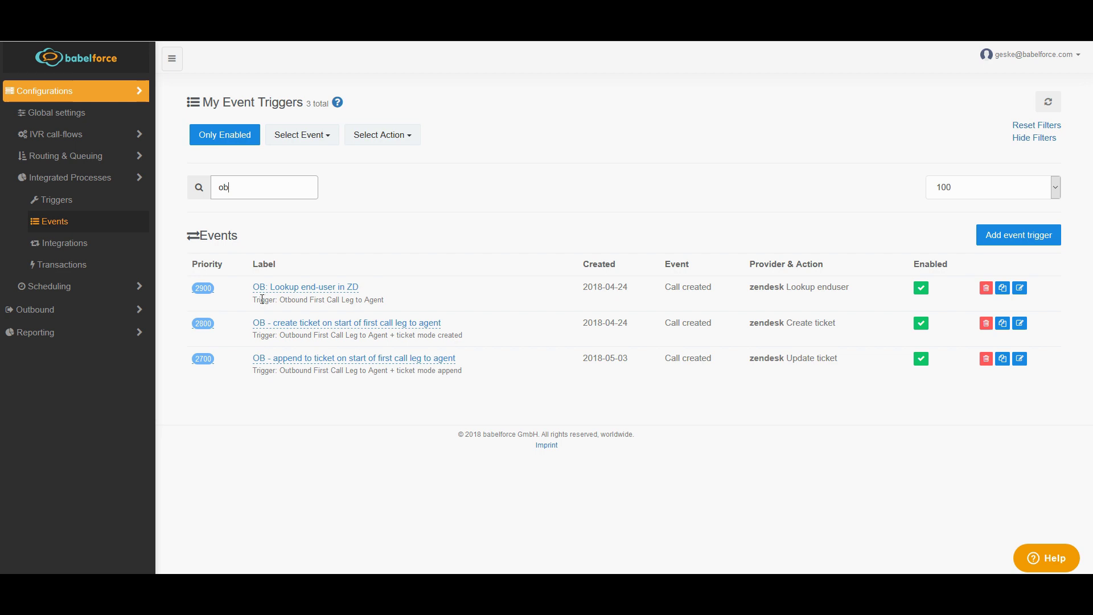
Save 'OB: Lookup end-user in ZD' with trigger Otbound First Call Leg to Agent and Zendesk Sandbox.
click(1020, 288)
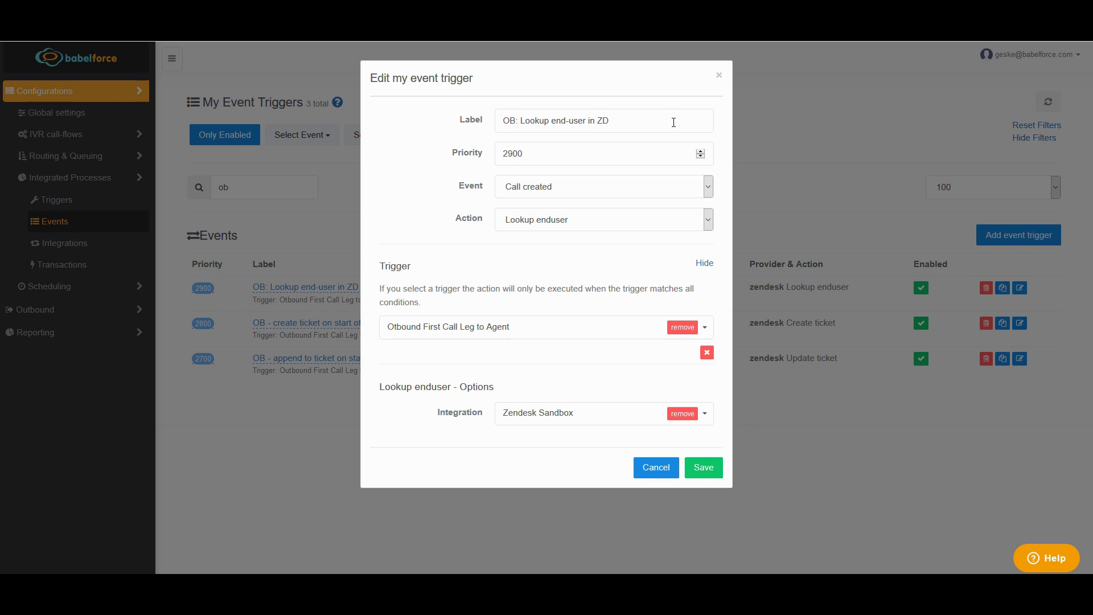
drag(458, 187, 568, 191)
click(437, 198)
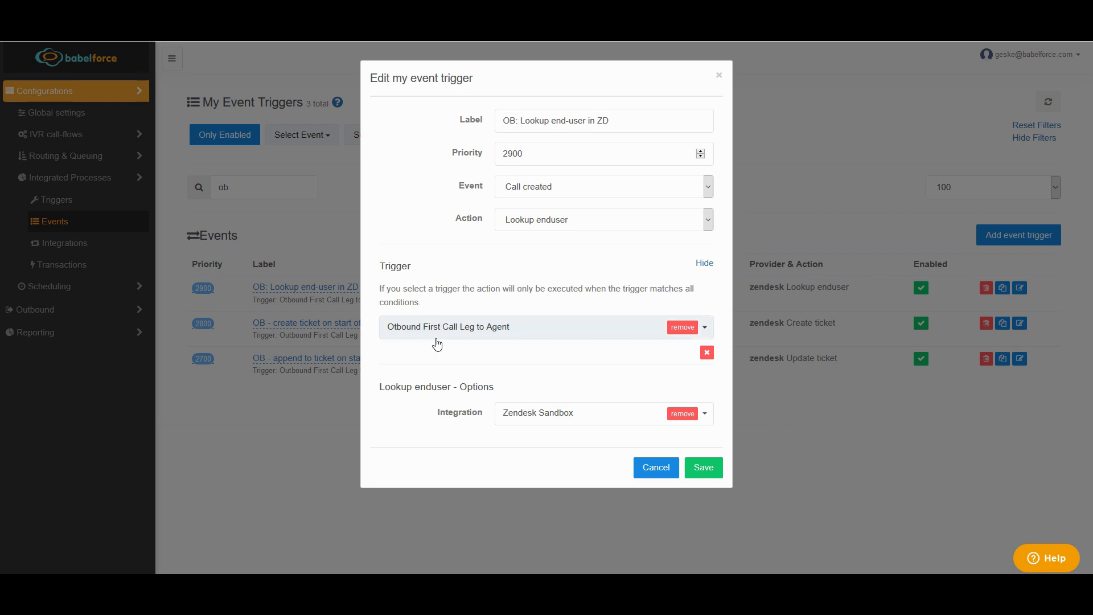
click(705, 329)
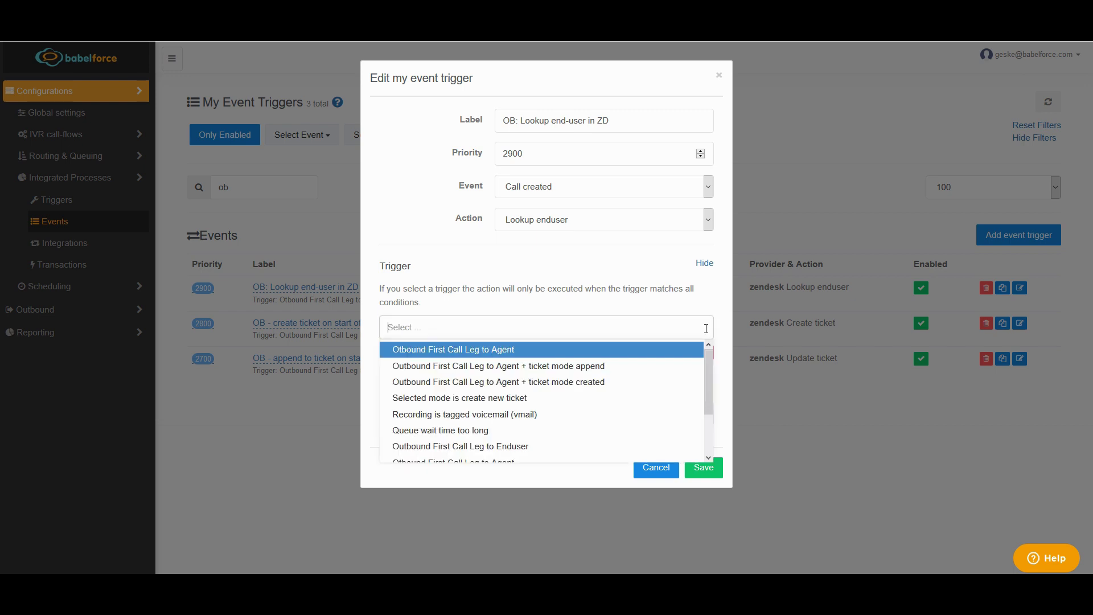
click(418, 355)
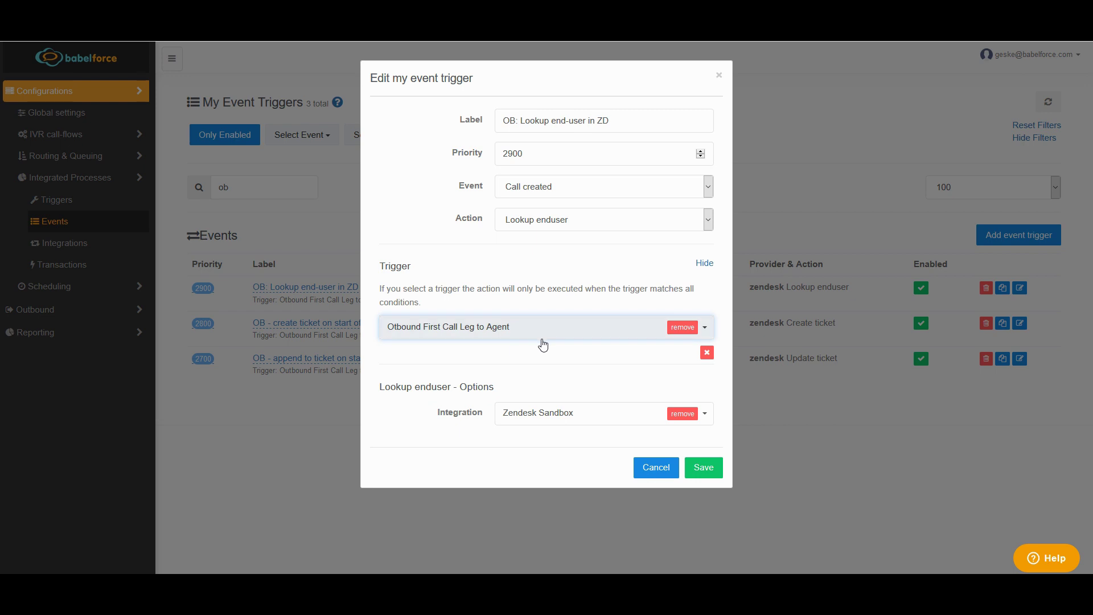
click(709, 422)
click(706, 433)
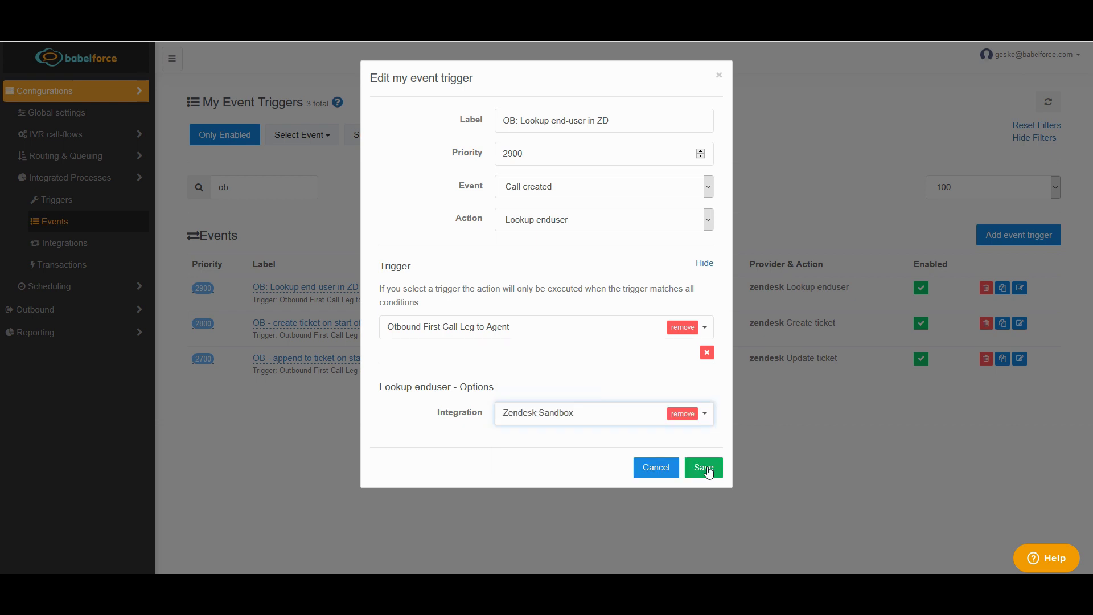
click(704, 468)
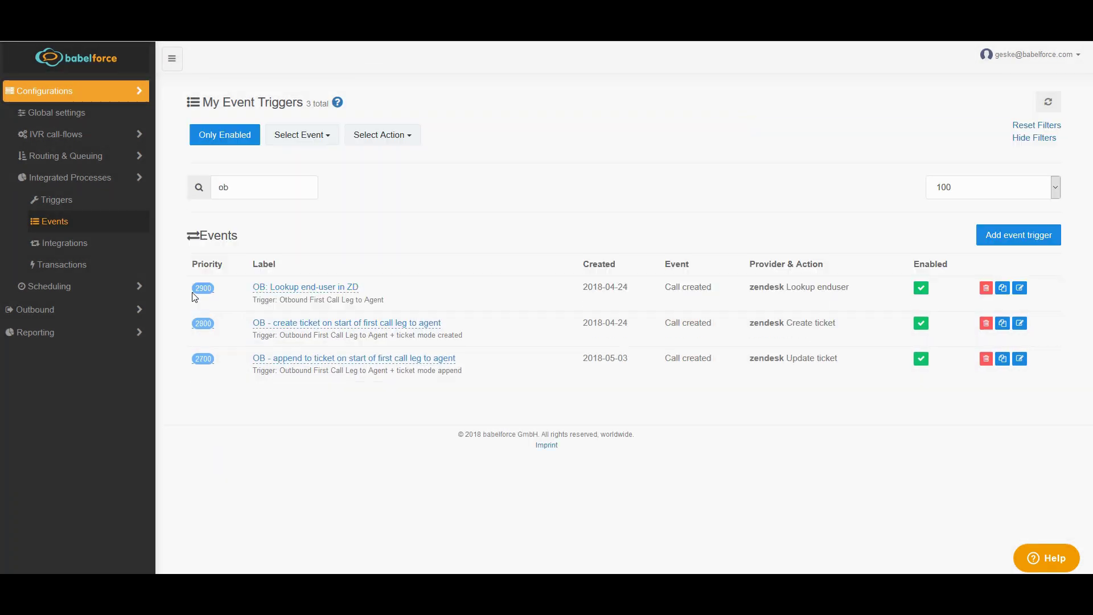
click(1015, 239)
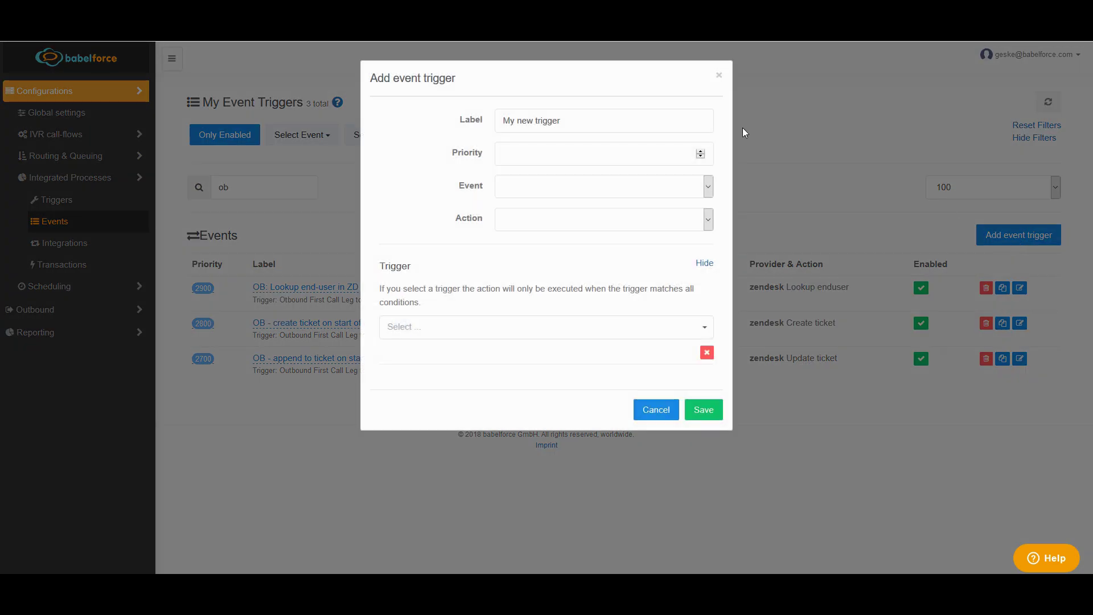
click(719, 76)
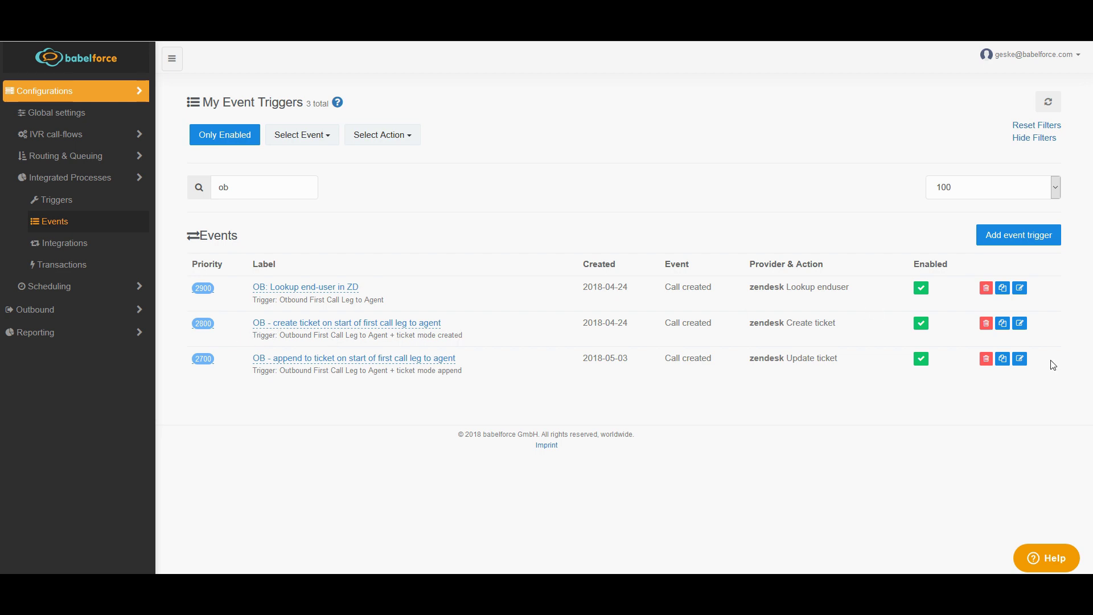
Edit the 2800 create-ticket trigger, setting its condition to Outbound First Call Leg to Agent + ticket mode created.
click(1019, 323)
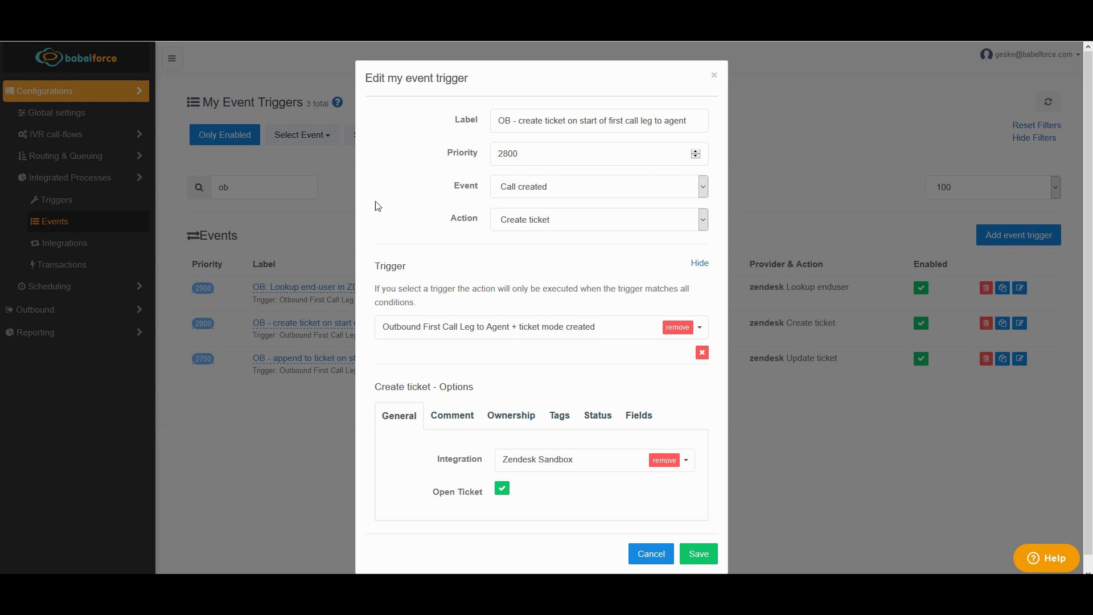
drag(450, 186, 490, 188)
drag(452, 220, 491, 234)
click(705, 326)
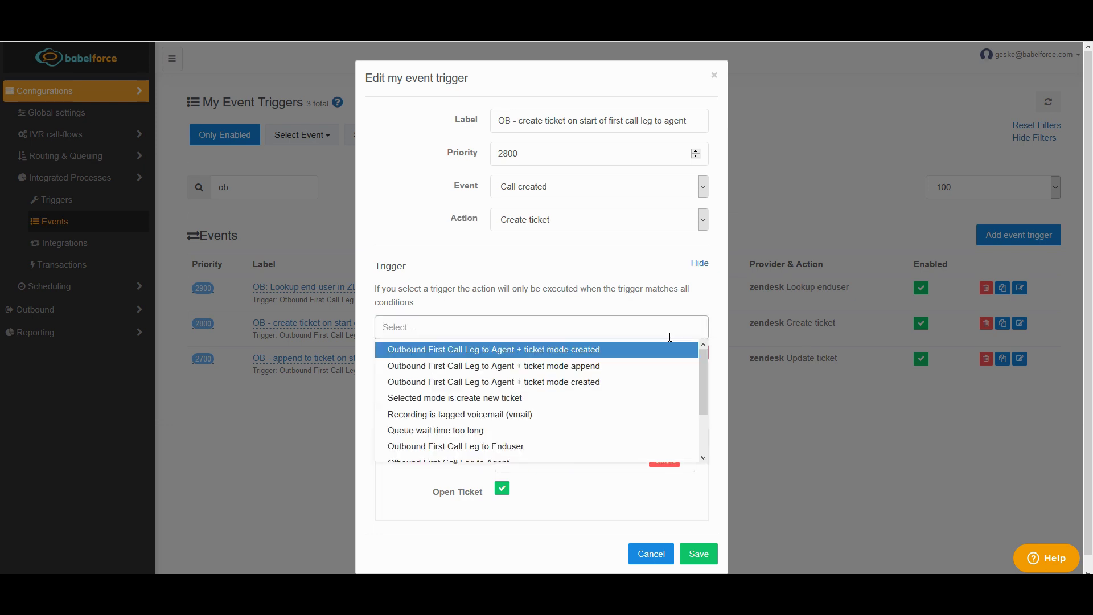
click(561, 349)
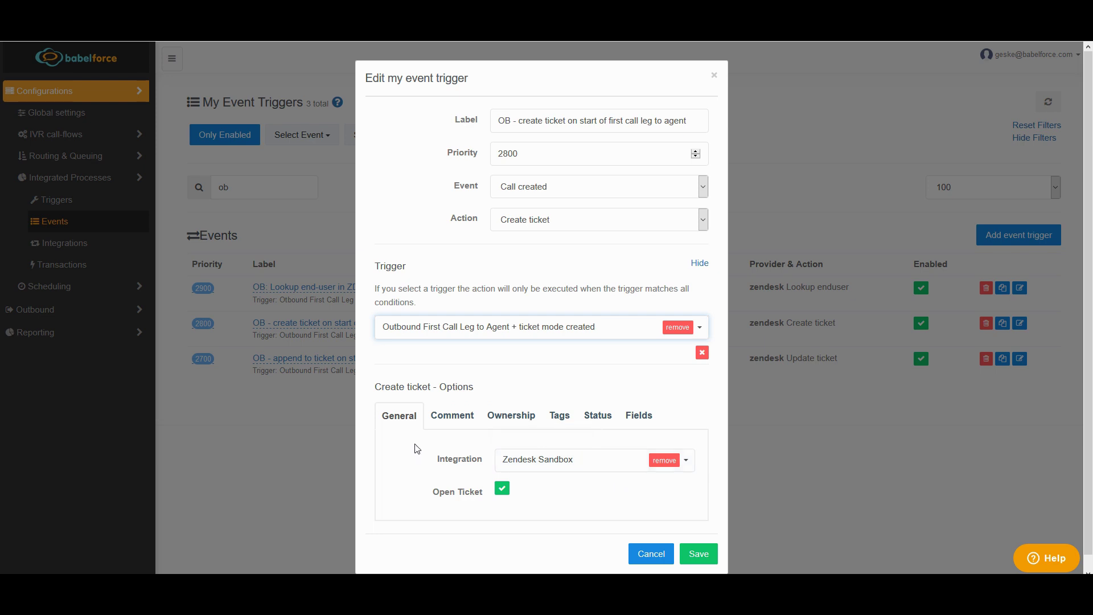
Review the Comment tab's subject and comment 'Outgoing babelforce voice call to {call.from.number}'.
click(453, 419)
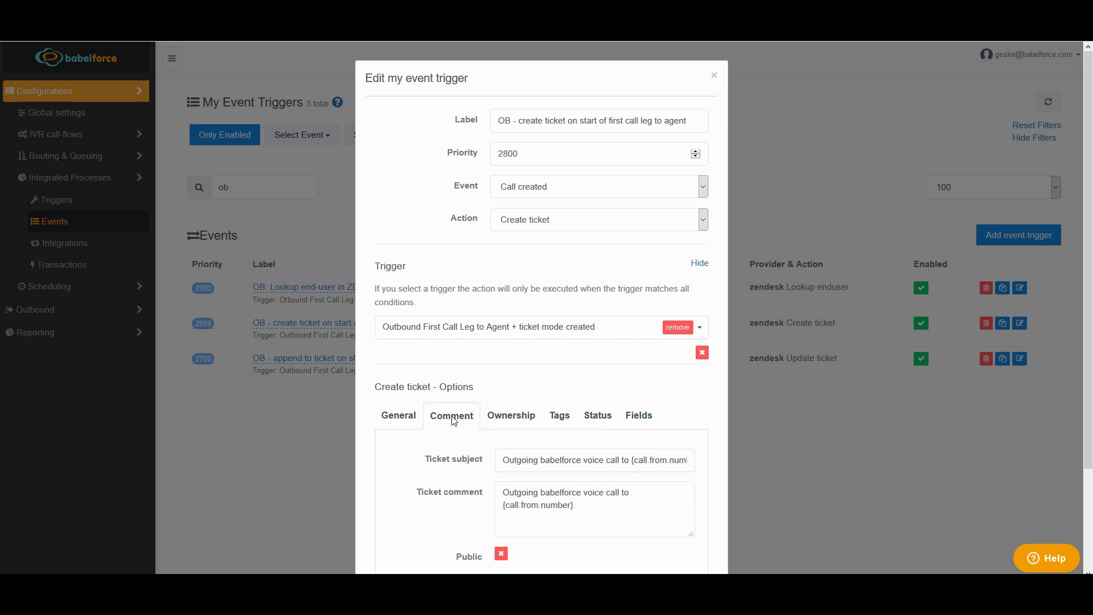
scroll(467, 390, down, 2)
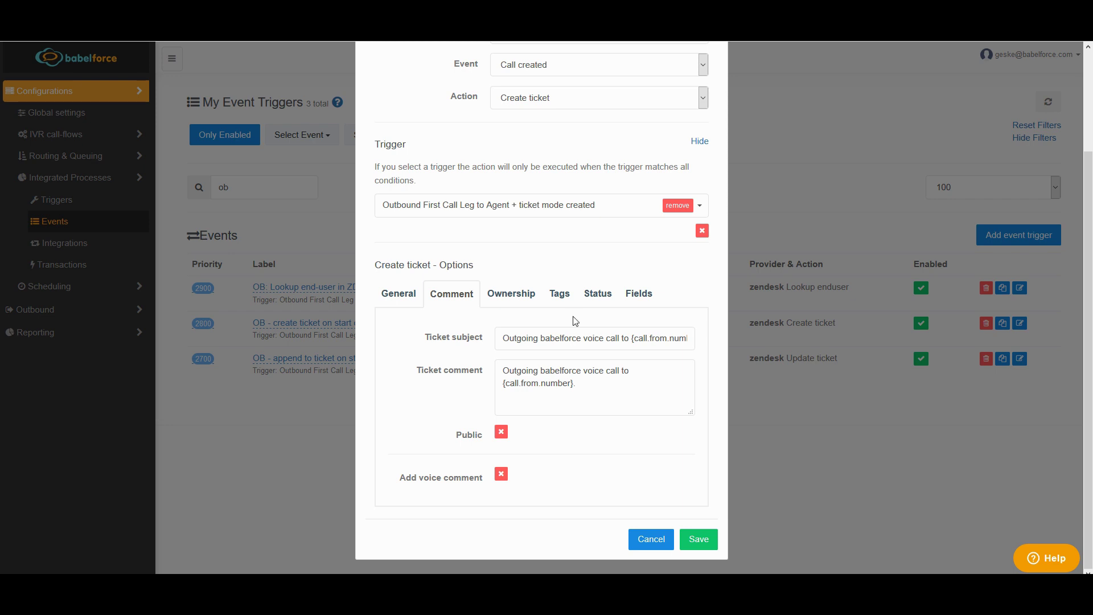
drag(631, 339, 709, 344)
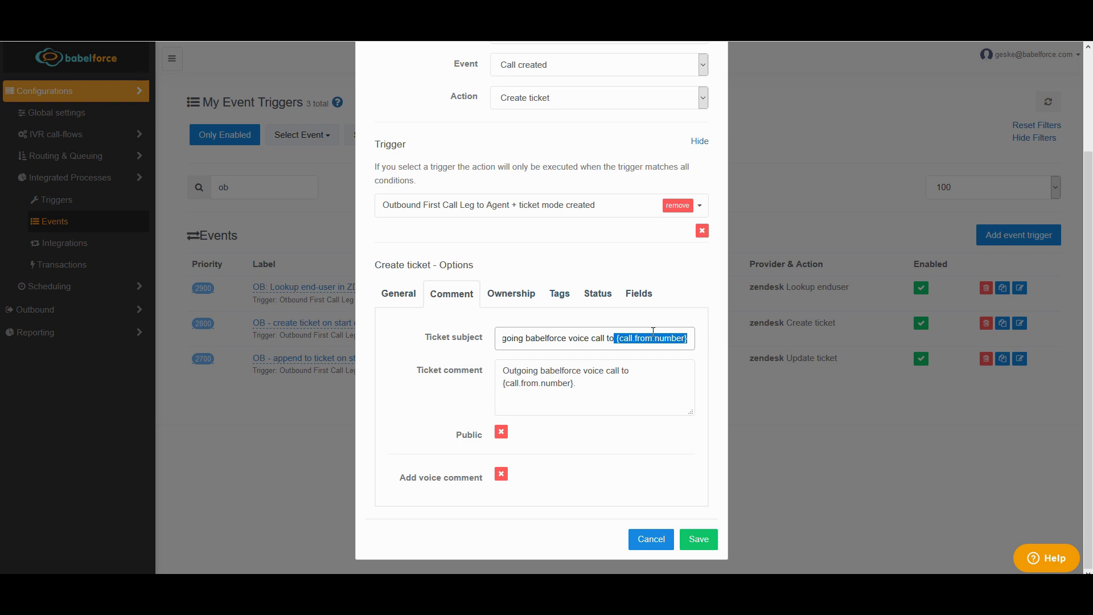
click(544, 396)
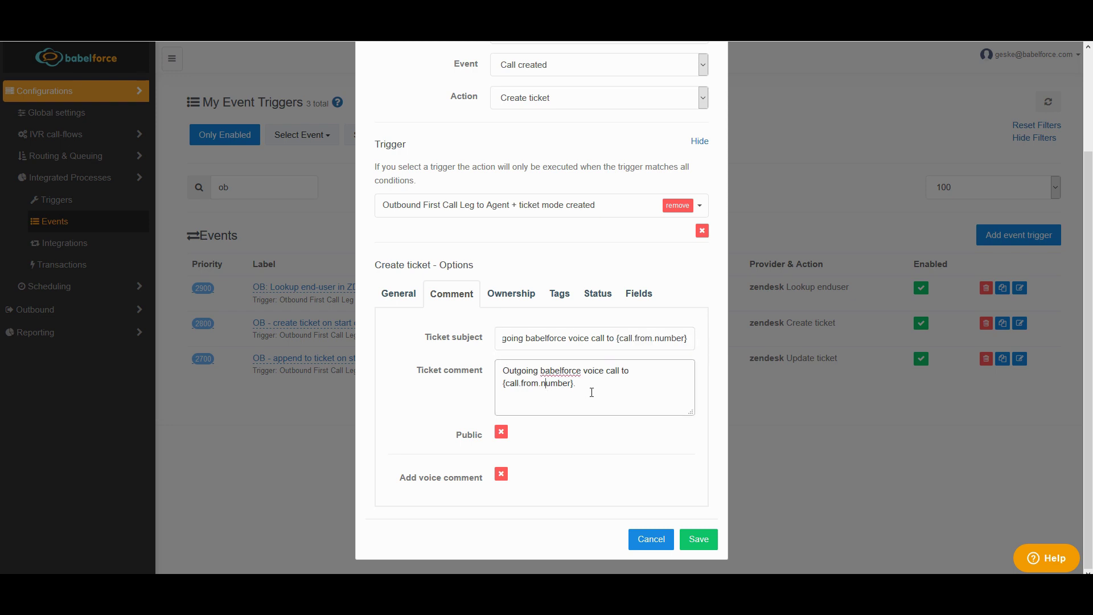
key(ctrl+a)
click(443, 390)
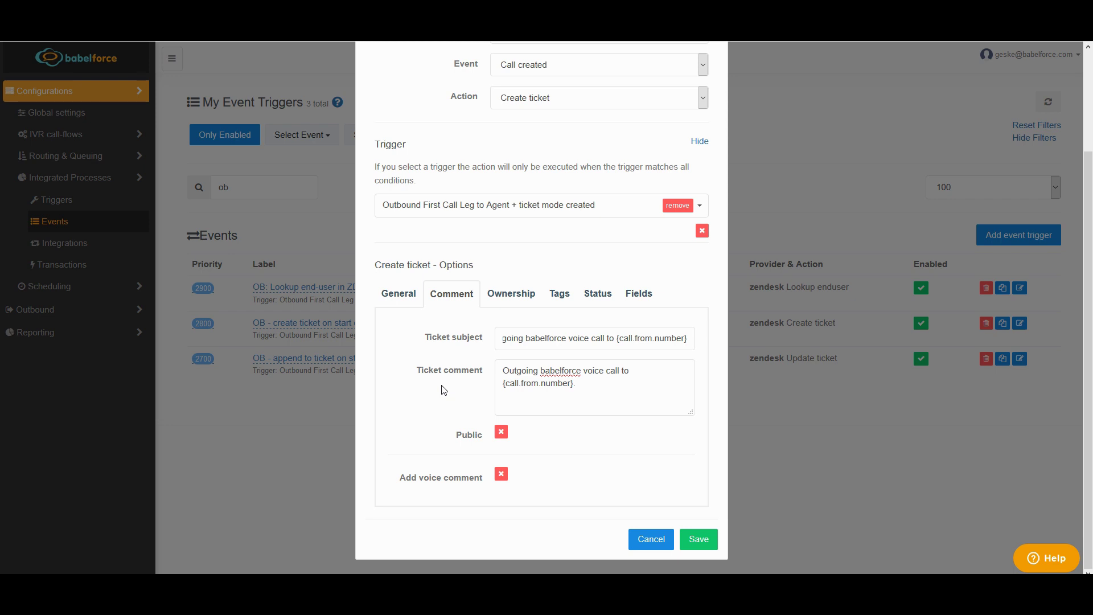
Check Current Enduser/Current Agent ownership and tags babelforce, call_outbound, then save the create-ticket trigger.
click(528, 298)
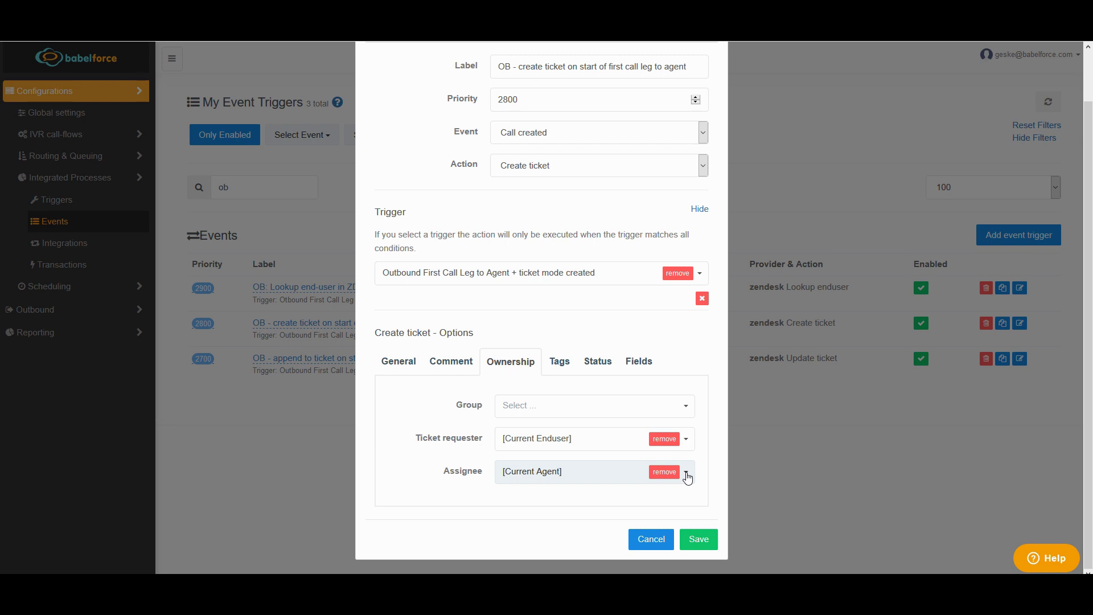
click(560, 361)
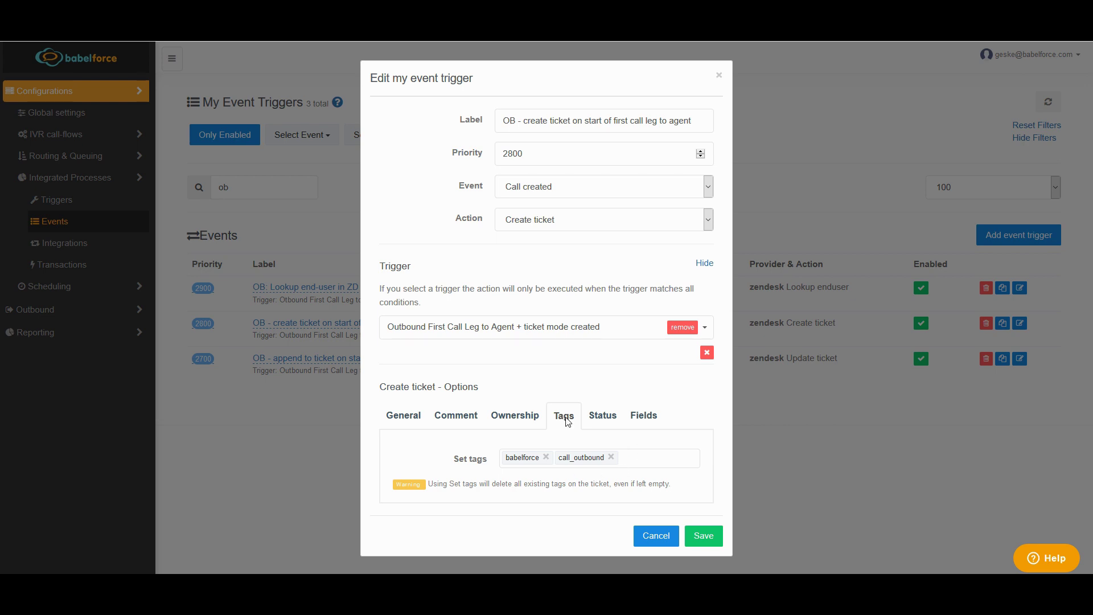
click(691, 537)
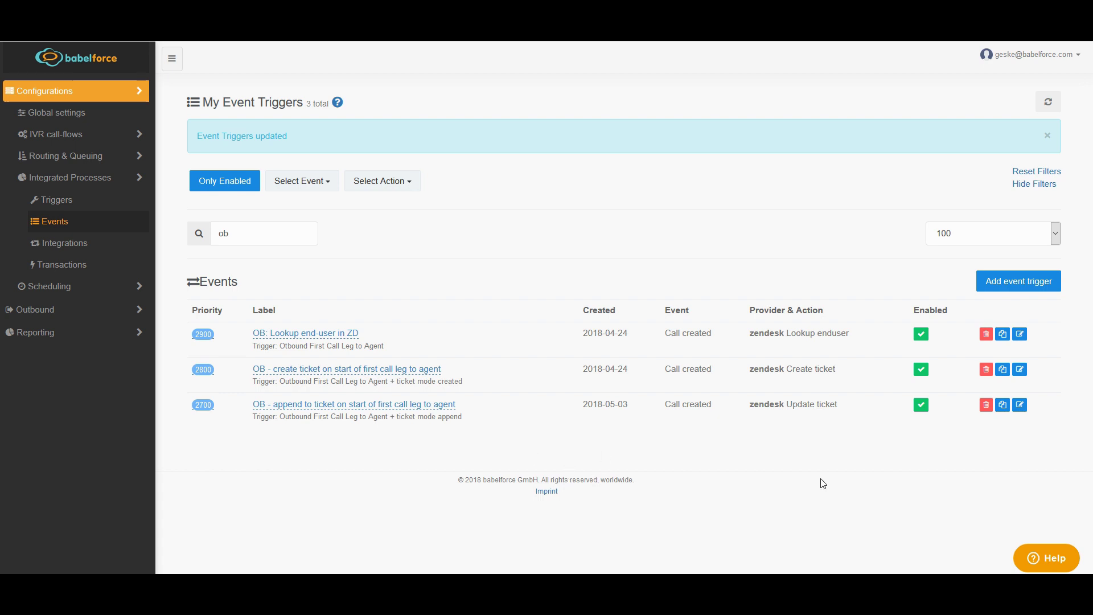
Edit the 2700 Update ticket trigger, set condition ticket mode append, and show its comment options.
click(1020, 362)
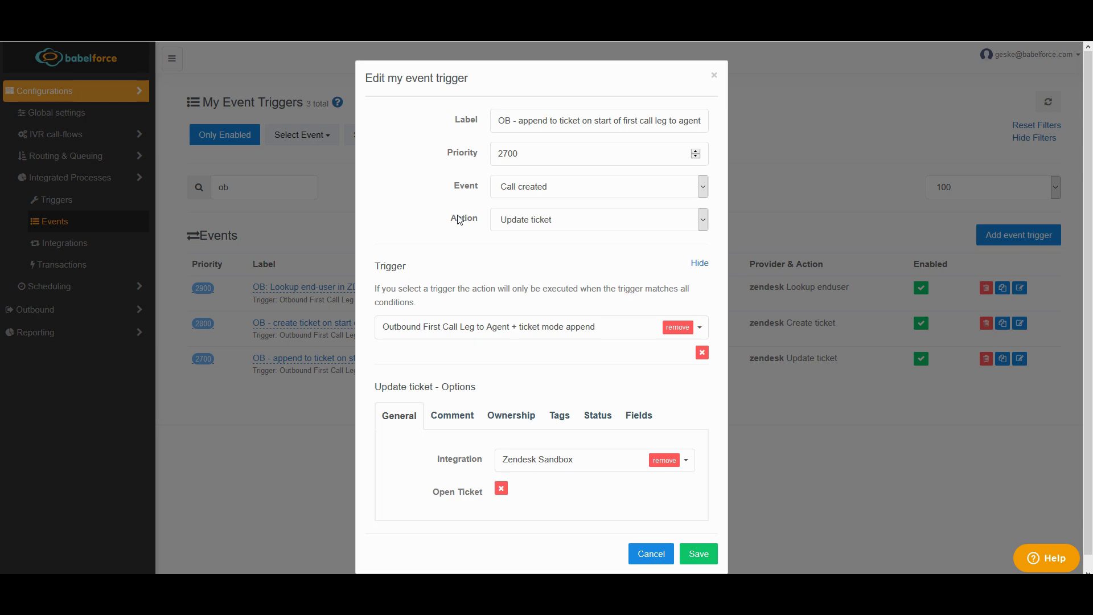
drag(452, 220, 538, 226)
click(482, 219)
click(705, 329)
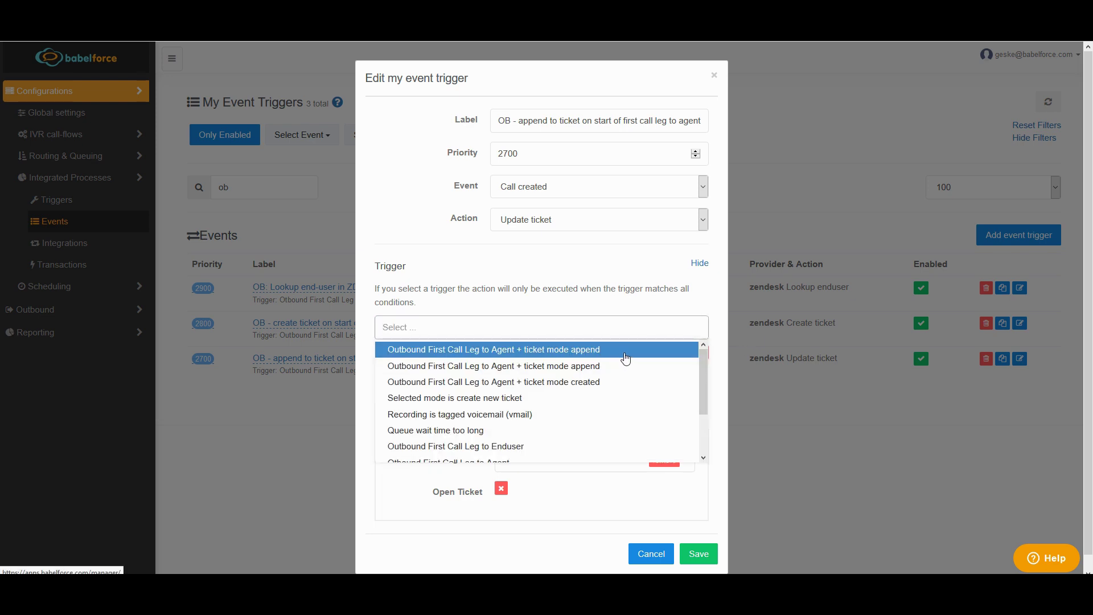
click(622, 320)
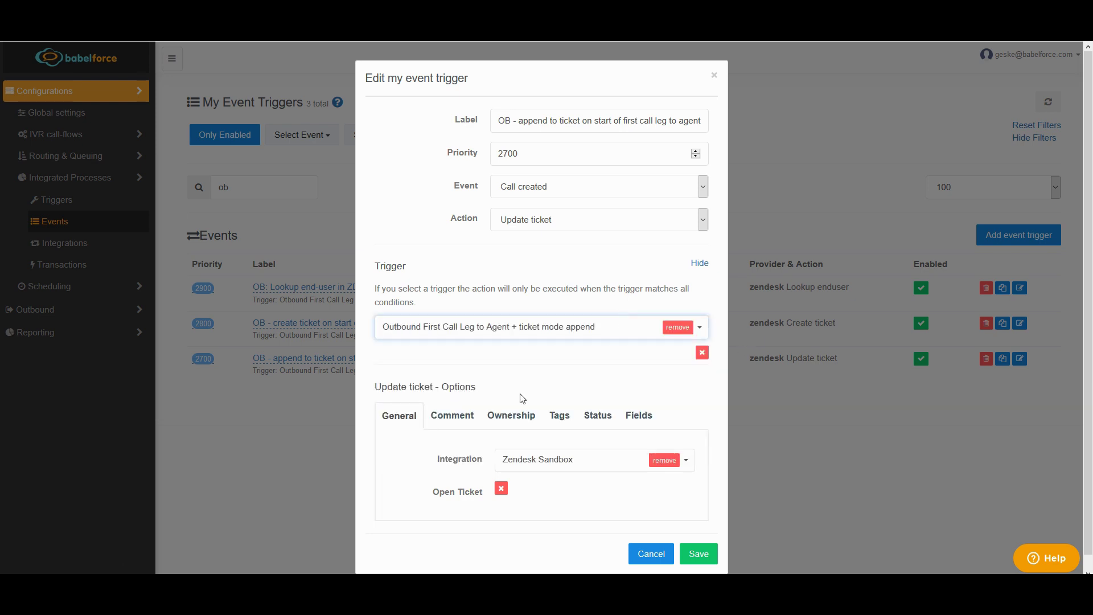
click(447, 417)
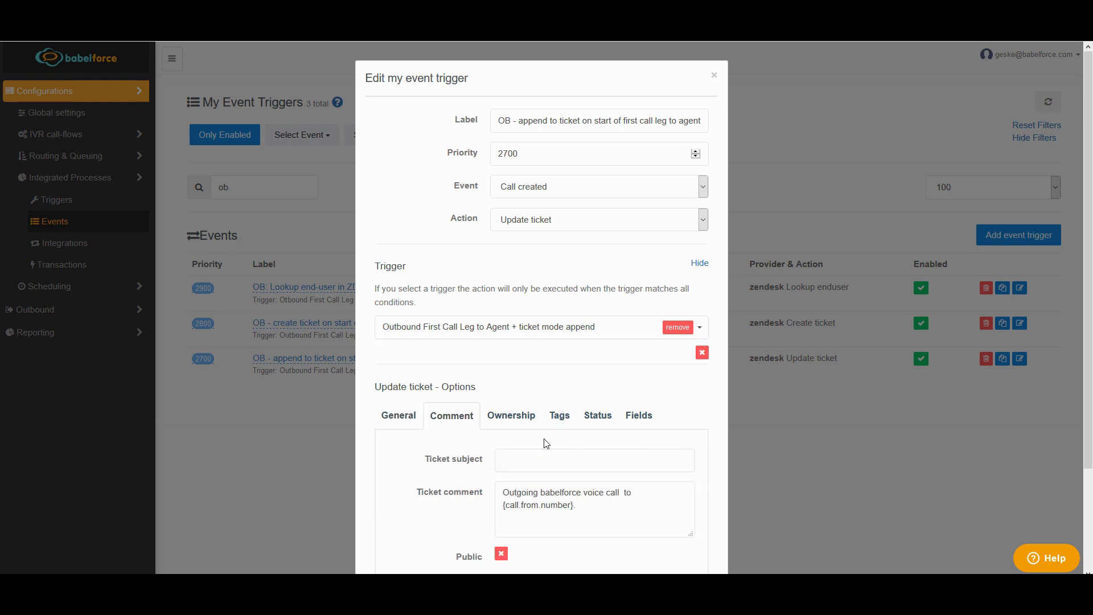
Review the Ownership and Tags settings (add babelforce, call_outbound) and save the append-to-ticket trigger.
scroll(546, 444, down, 2)
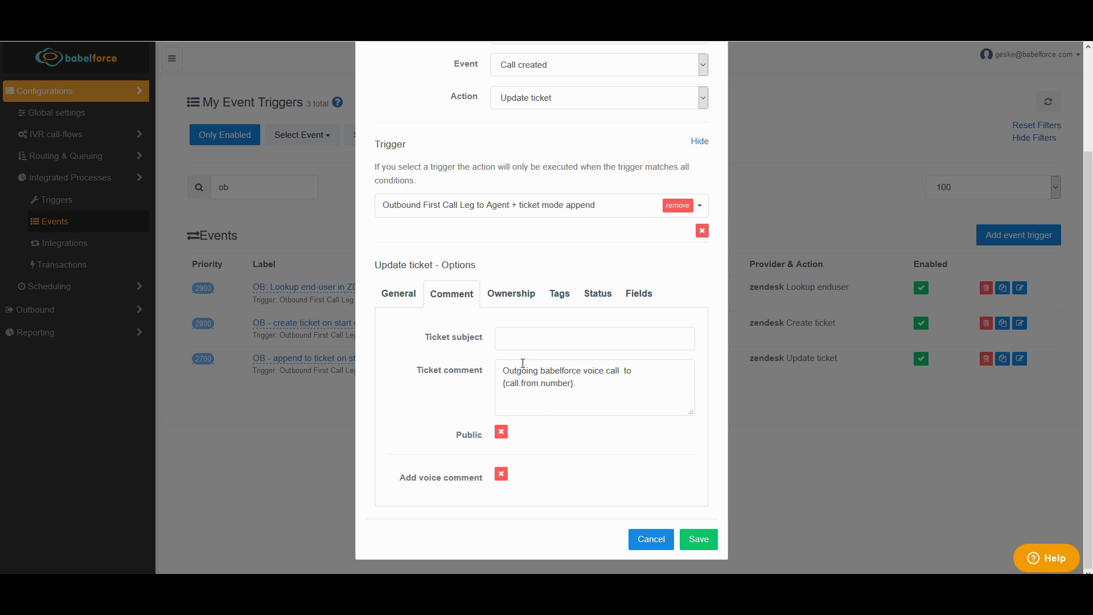
click(515, 295)
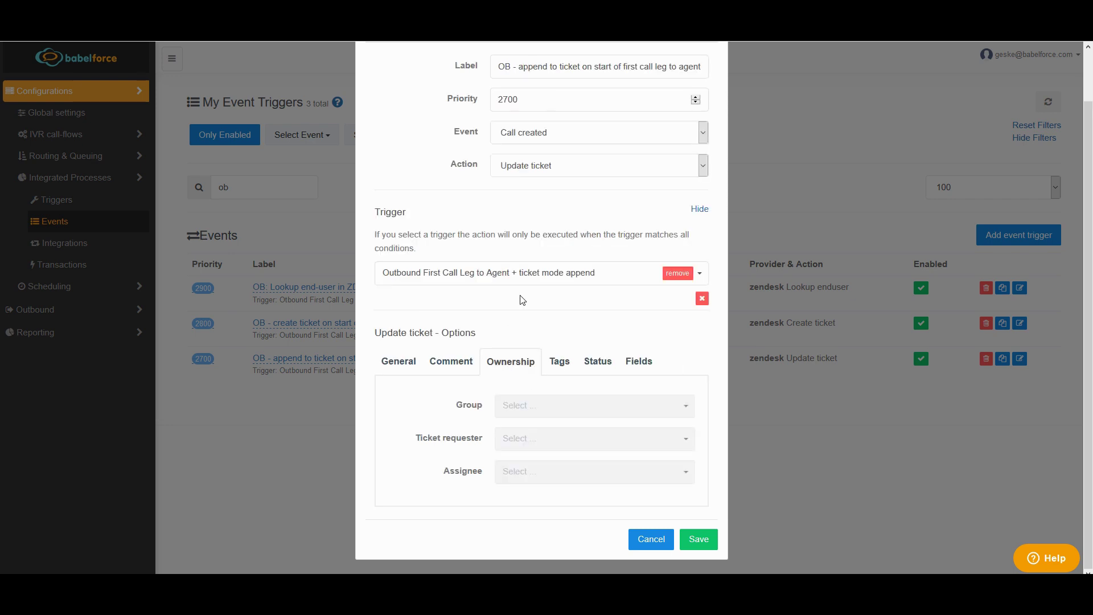
click(567, 368)
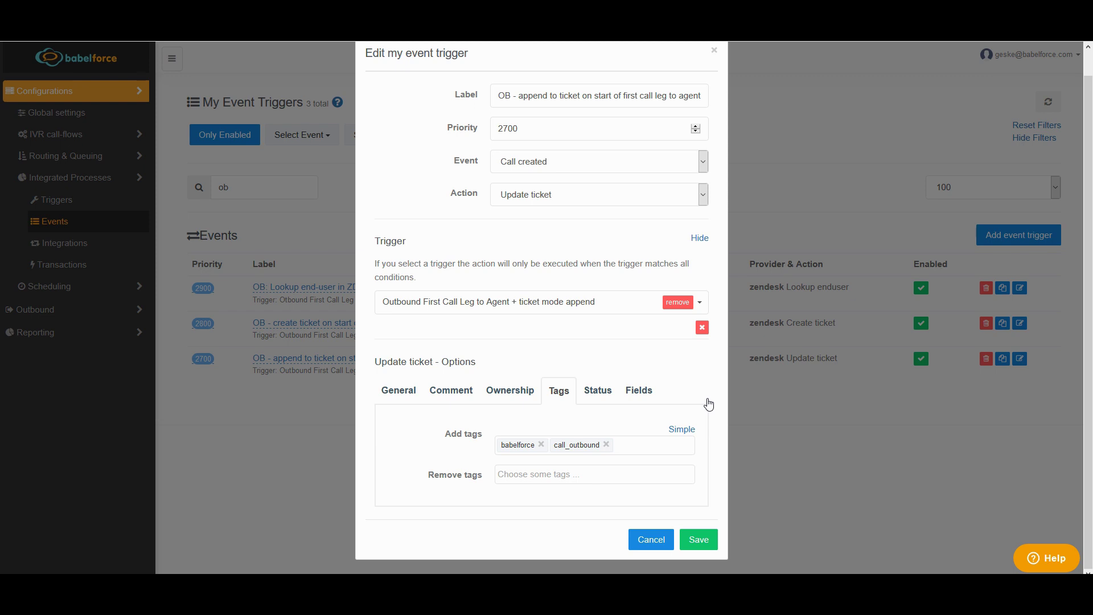
click(698, 539)
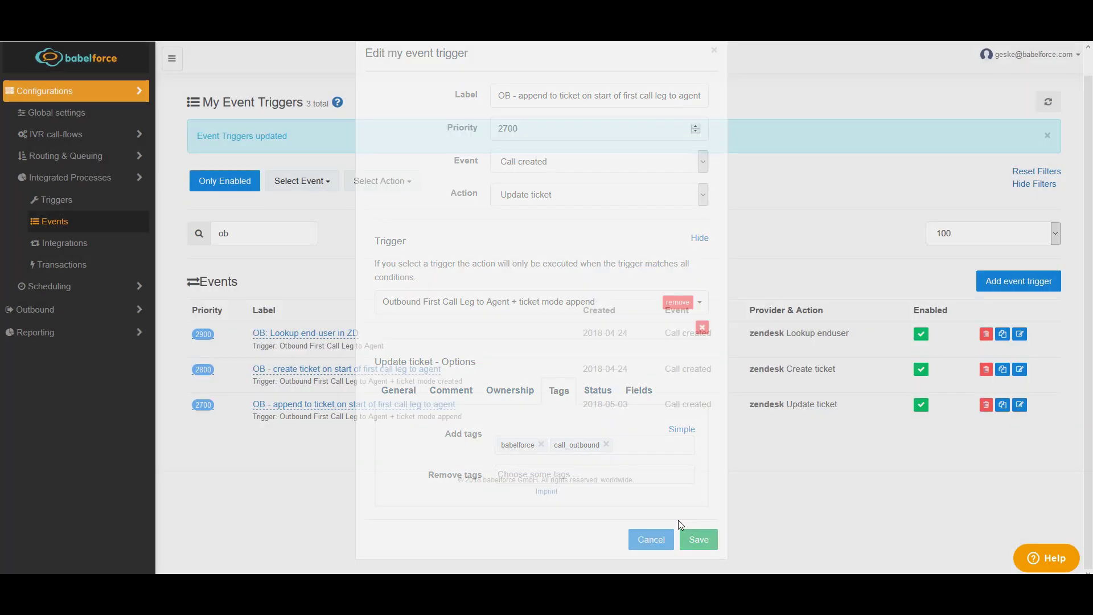